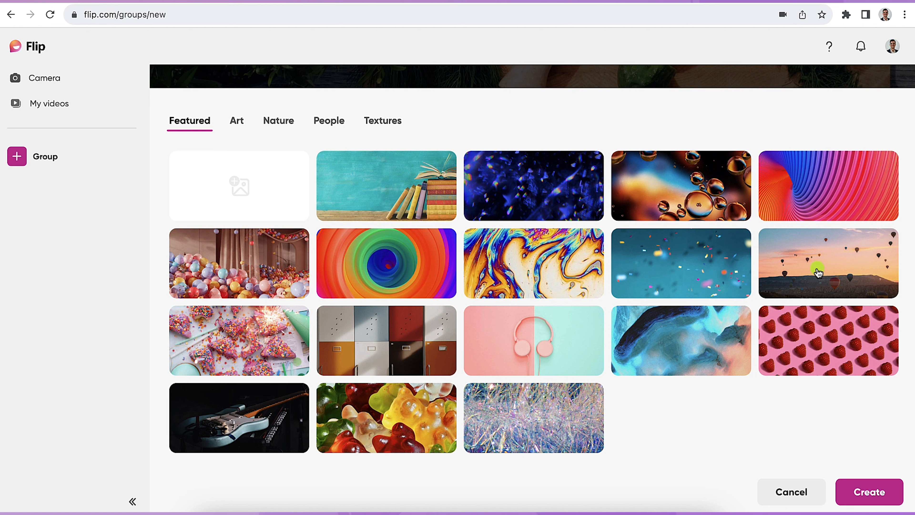
# - Create the group and copy its invite link from the share dialog, closing the dialog when done
pyautogui.click(875, 497)
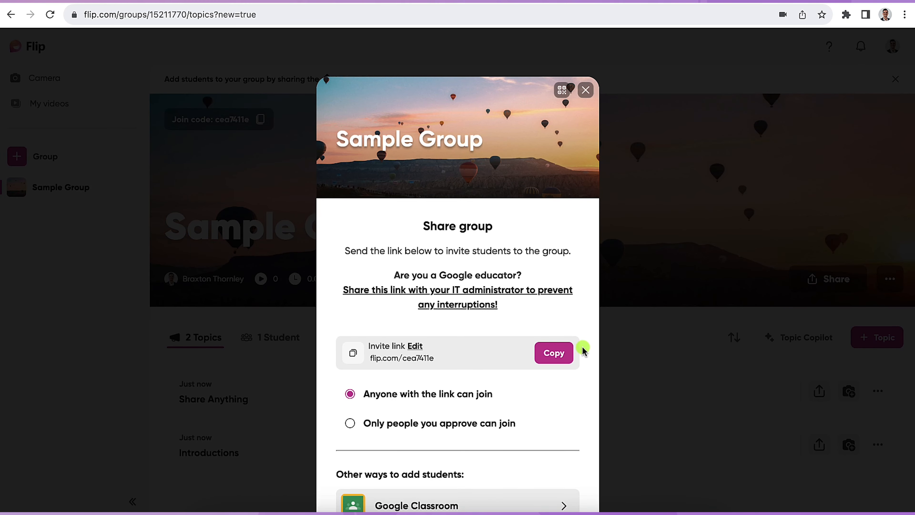
pyautogui.click(564, 357)
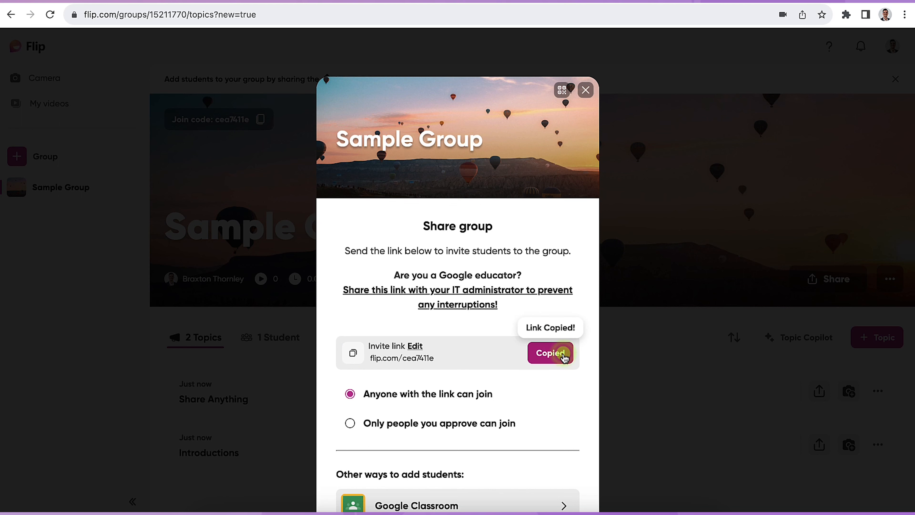
pyautogui.click(583, 90)
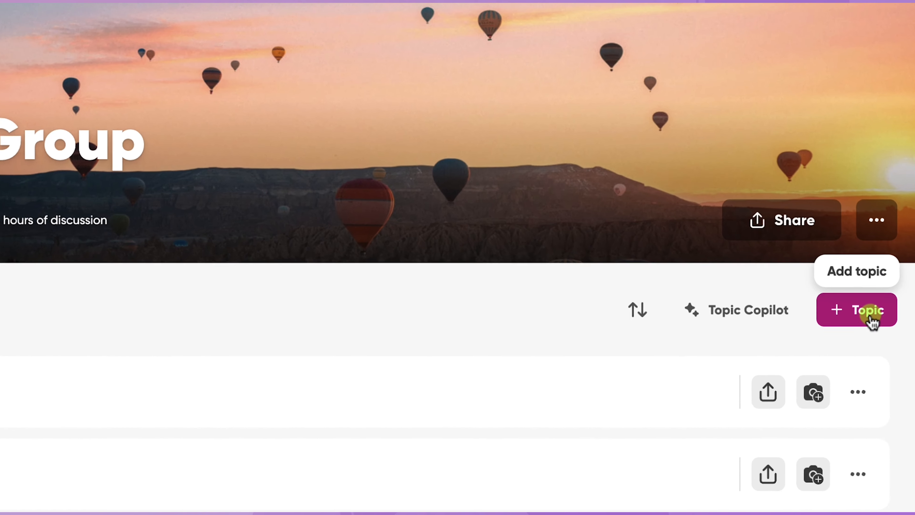
# - Start a new topic in the Sample Group and title it "Sample Discussion"
pyautogui.click(871, 314)
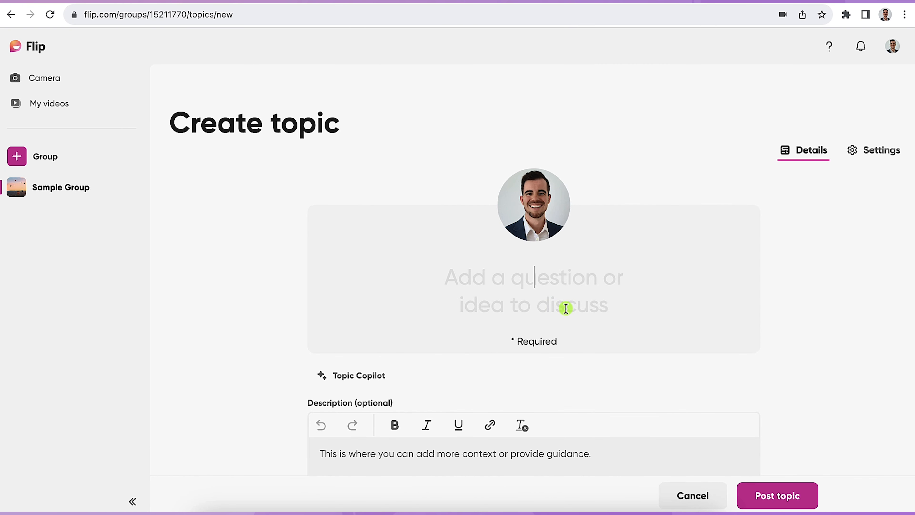
pyautogui.click(565, 308)
pyautogui.write('Sample Di')
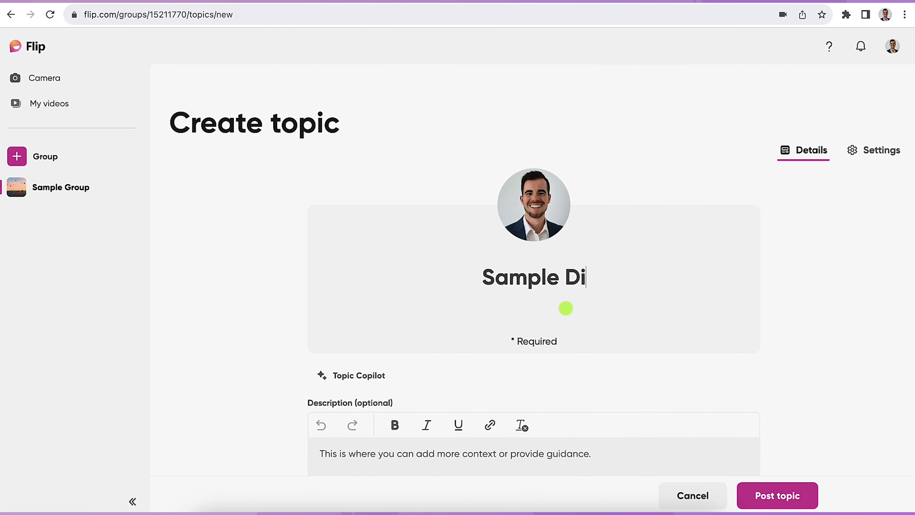
pyautogui.write('scussion')
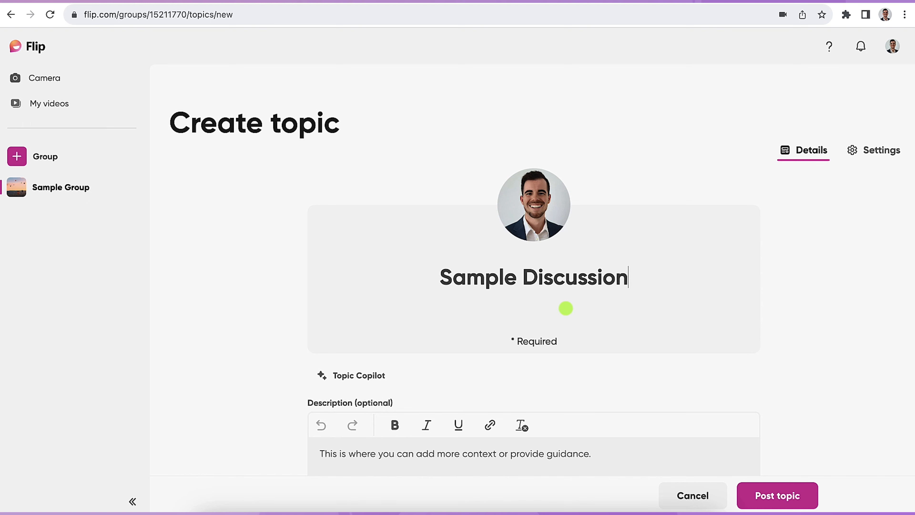
# - Enter "Instructions go here." as the topic's description
pyautogui.scroll(-5, 781, 314)
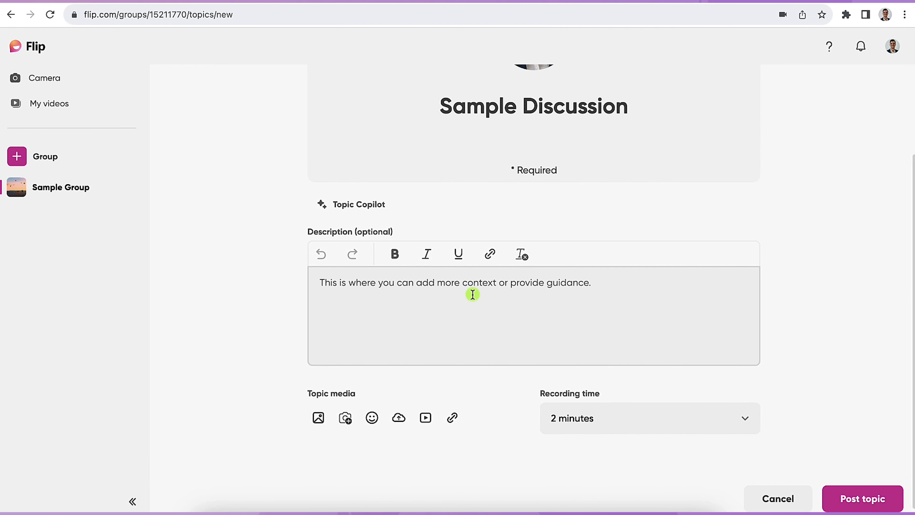
pyautogui.click(587, 284)
pyautogui.write('Instructions go here.')
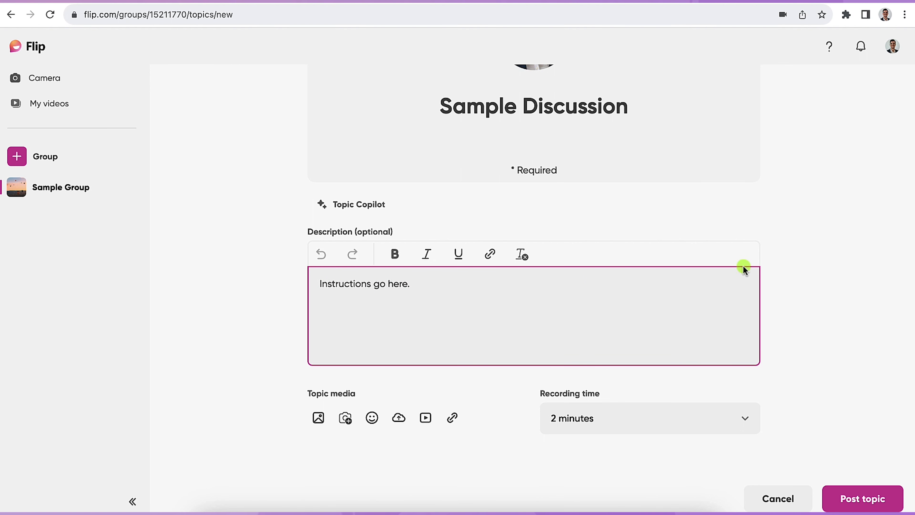
pyautogui.scroll(-1, 868, 304)
pyautogui.click(263, 448)
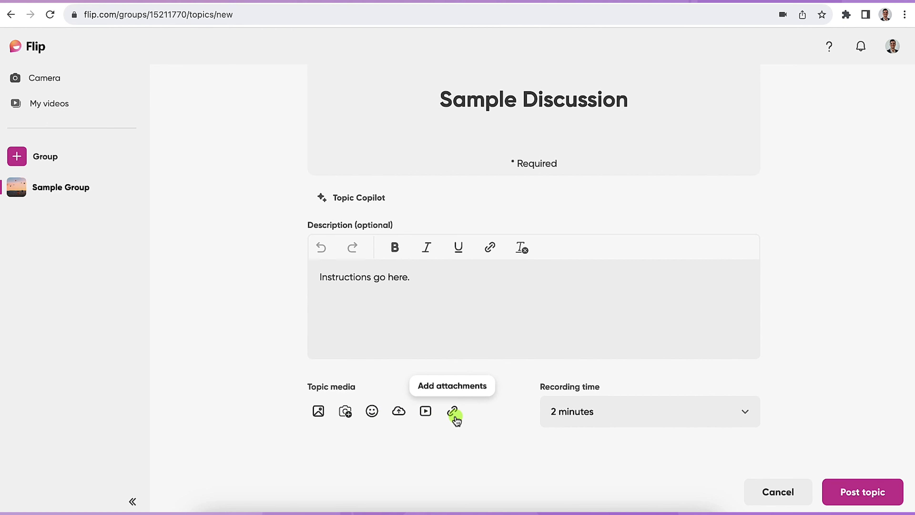
# - Set the topic's recording time to 3 minutes
pyautogui.click(650, 411)
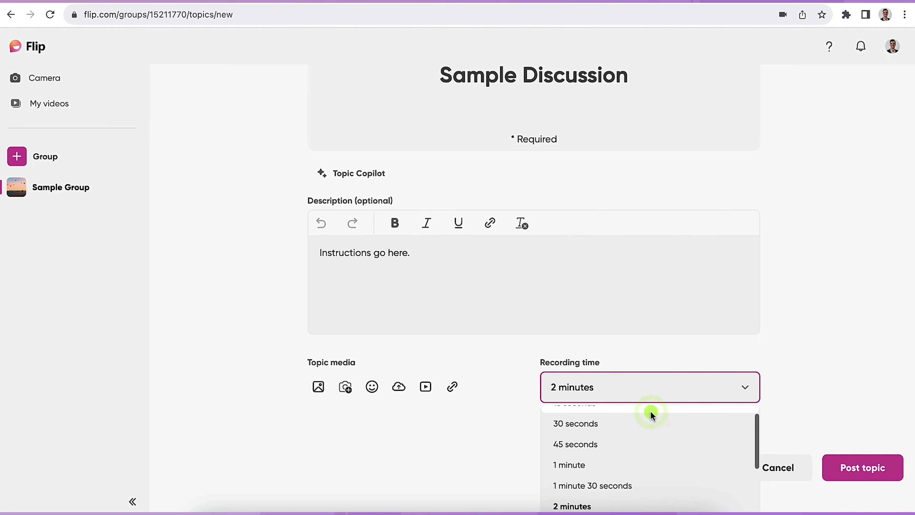
pyautogui.scroll(-3, 660, 468)
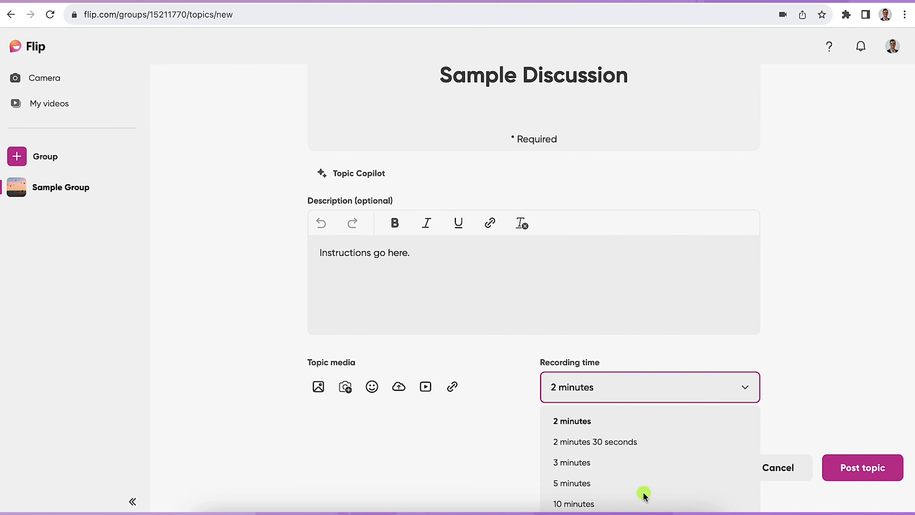
pyautogui.scroll(5, 638, 446)
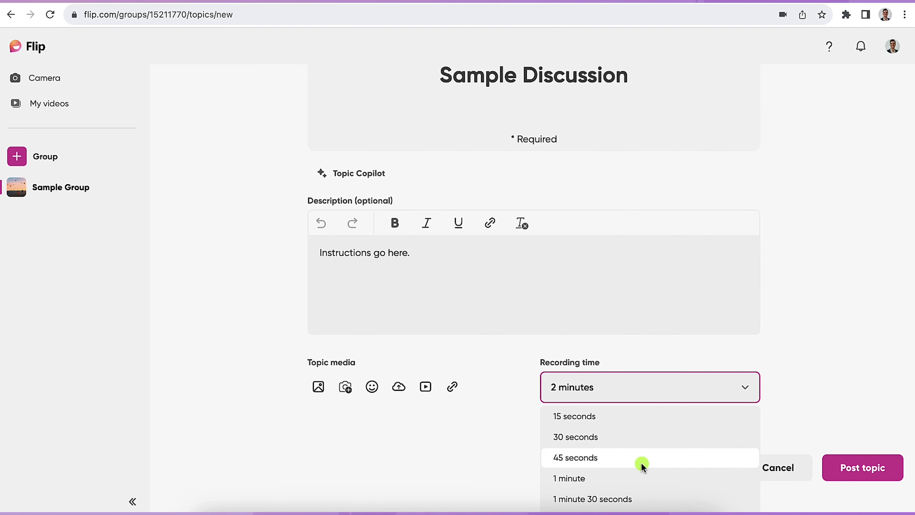
pyautogui.scroll(-3, 647, 457)
pyautogui.click(634, 463)
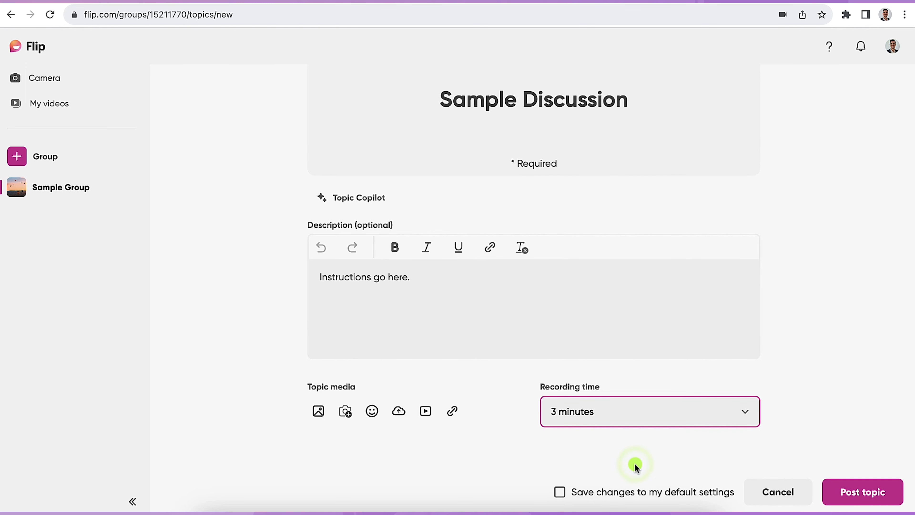
# - Open the topic's settings and choose Active as the topic status
pyautogui.scroll(3, 826, 395)
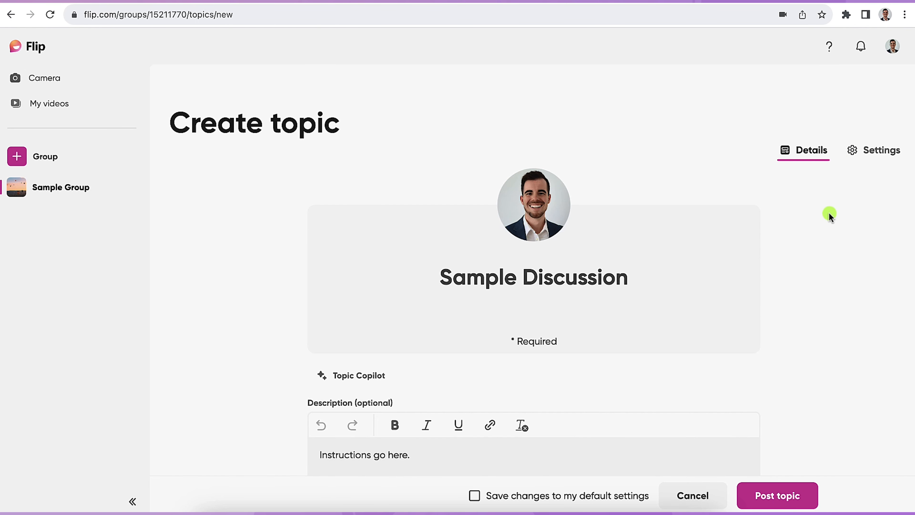
pyautogui.click(872, 160)
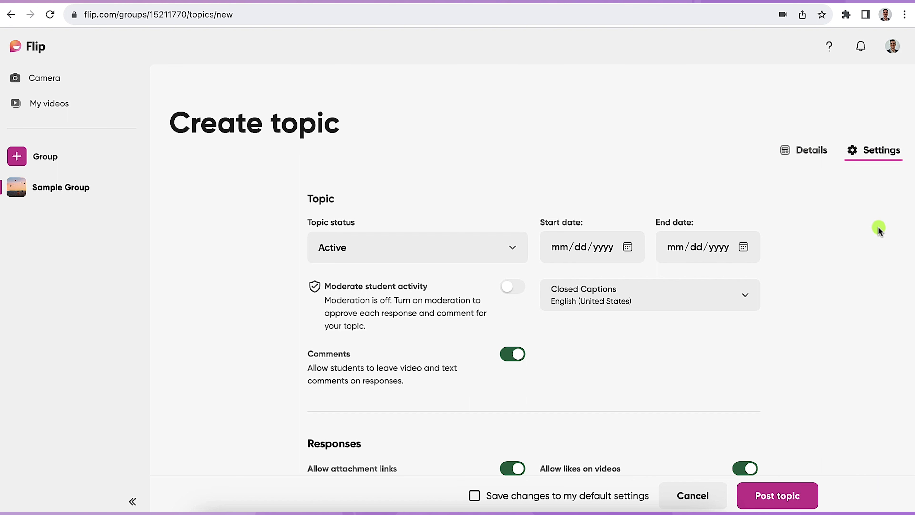
pyautogui.click(423, 252)
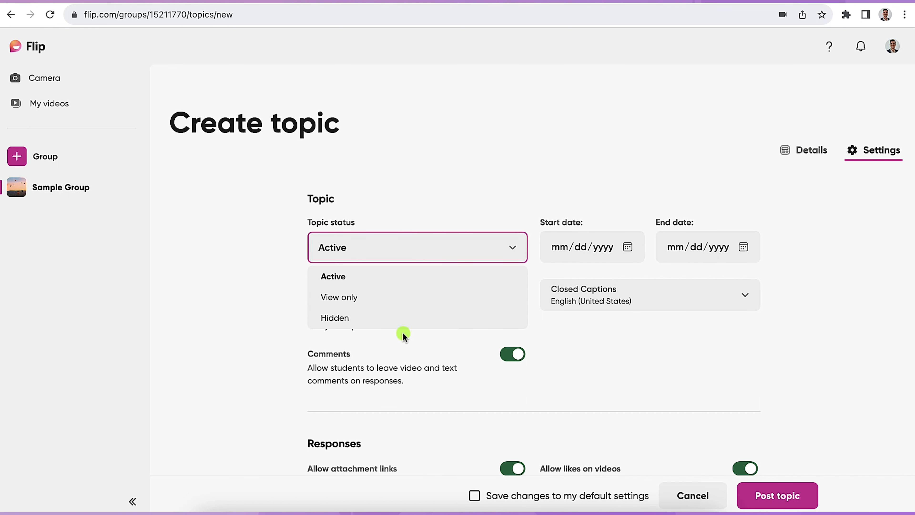
pyautogui.click(412, 280)
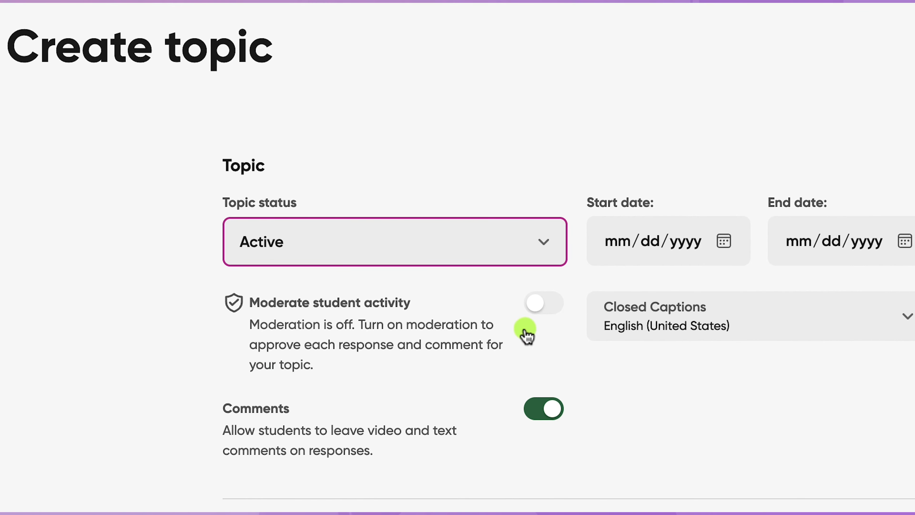
# - Turn on moderation of student activity for the topic and switch it back off
pyautogui.click(531, 310)
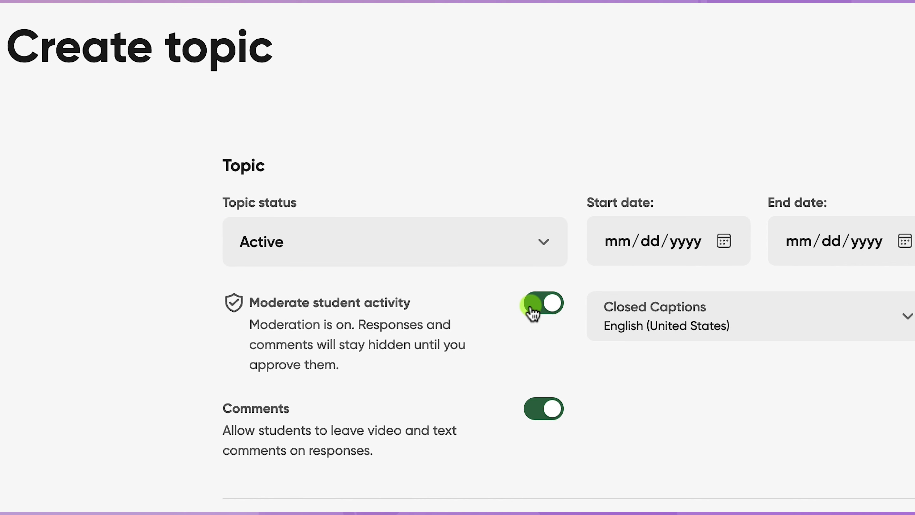
pyautogui.click(533, 311)
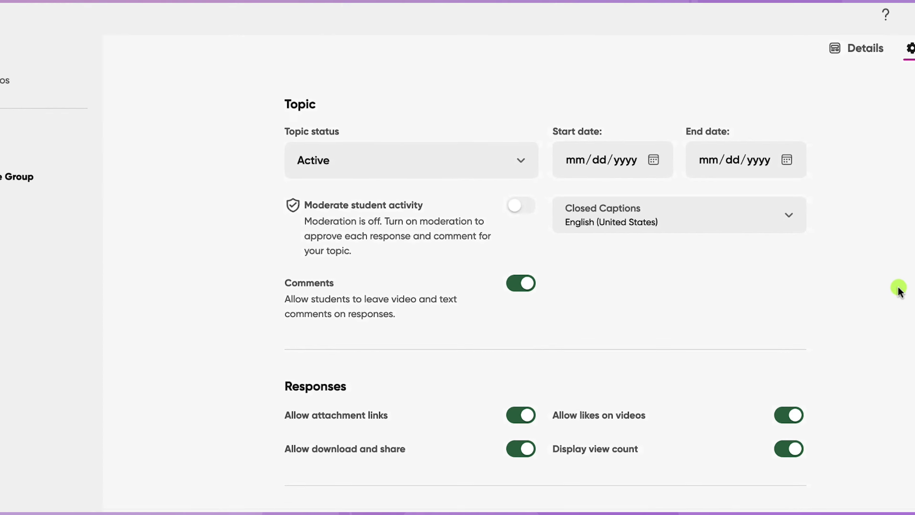
# - Post the Sample Discussion topic and copy its share link, dismissing the share dialog and the recording tip
pyautogui.scroll(-8, 898, 288)
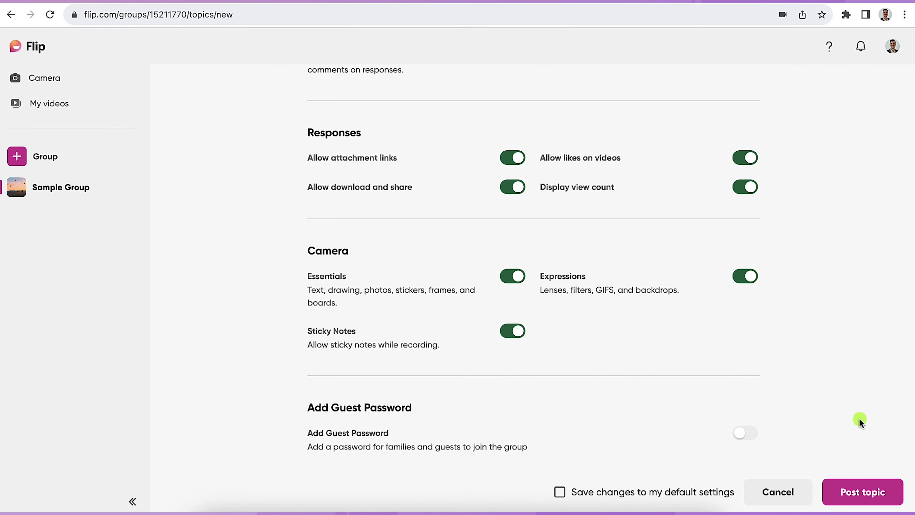
pyautogui.click(868, 492)
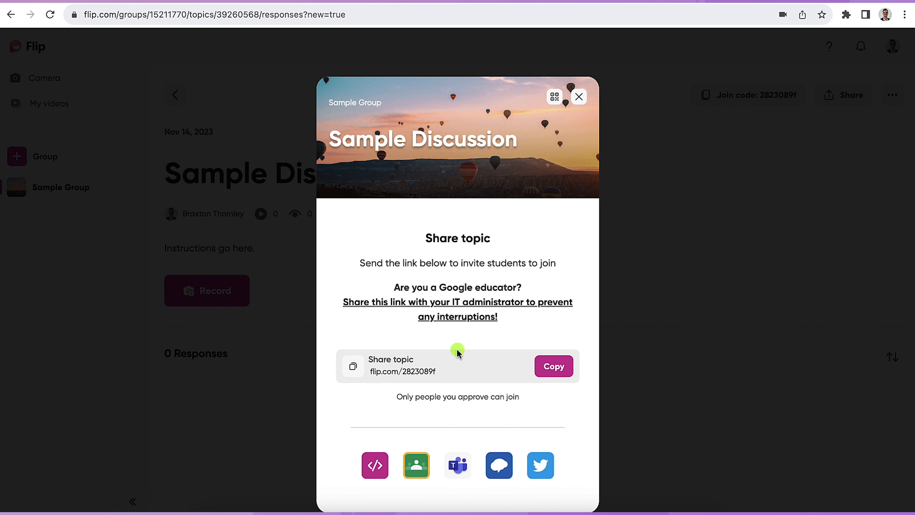
pyautogui.click(553, 367)
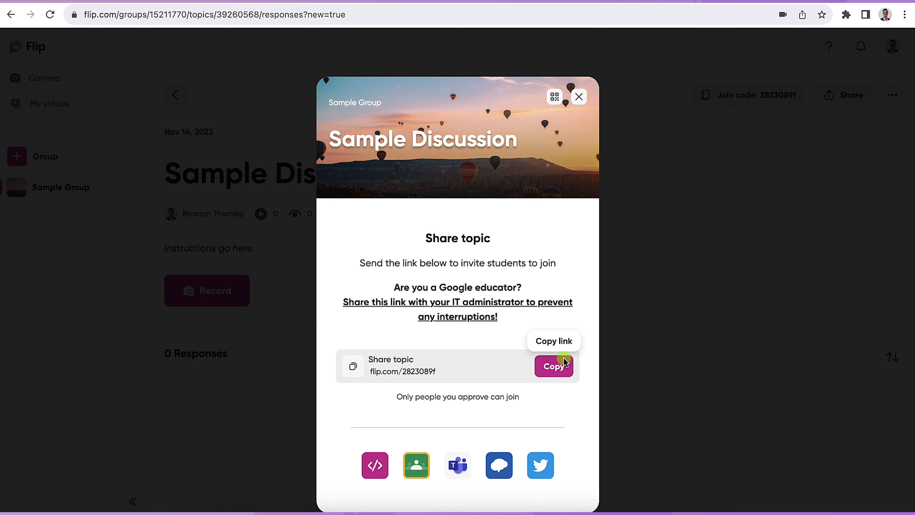
pyautogui.click(576, 97)
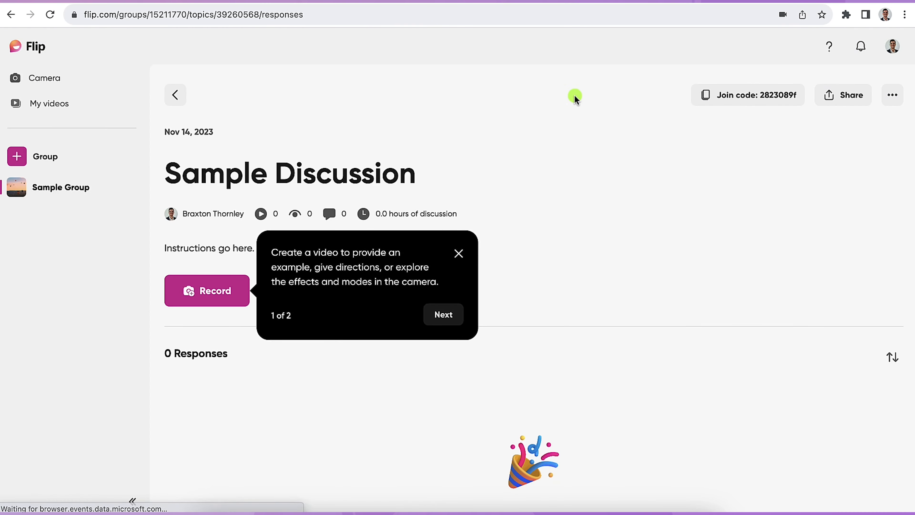
pyautogui.click(462, 250)
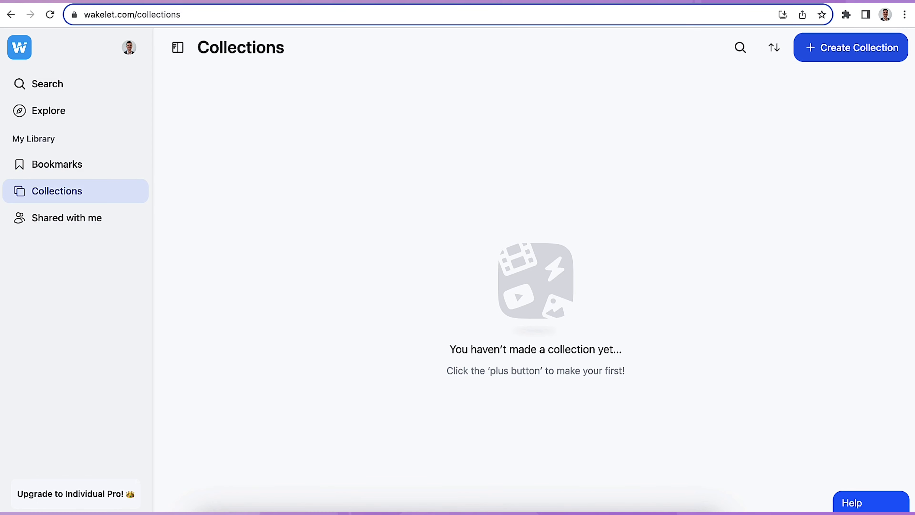
# - Create a new Wakelet collection and title it "Sample Collection"
pyautogui.click(187, 19)
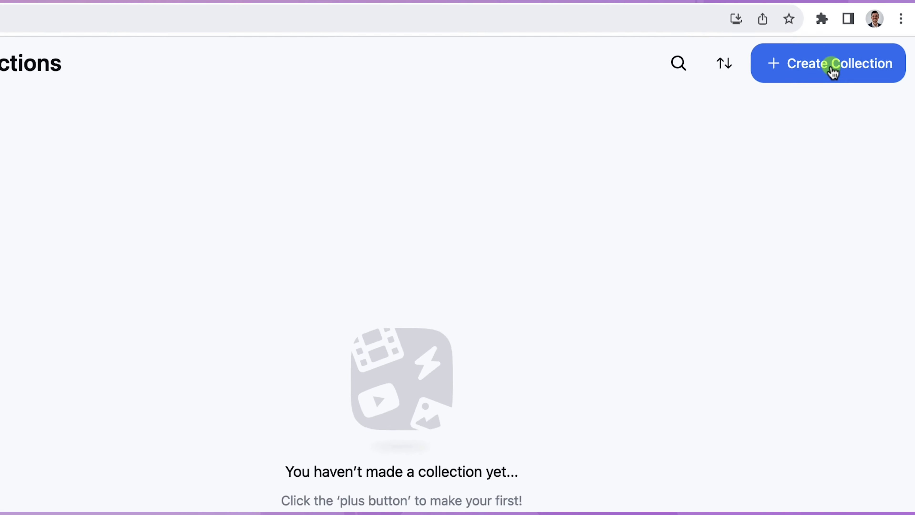
pyautogui.click(823, 88)
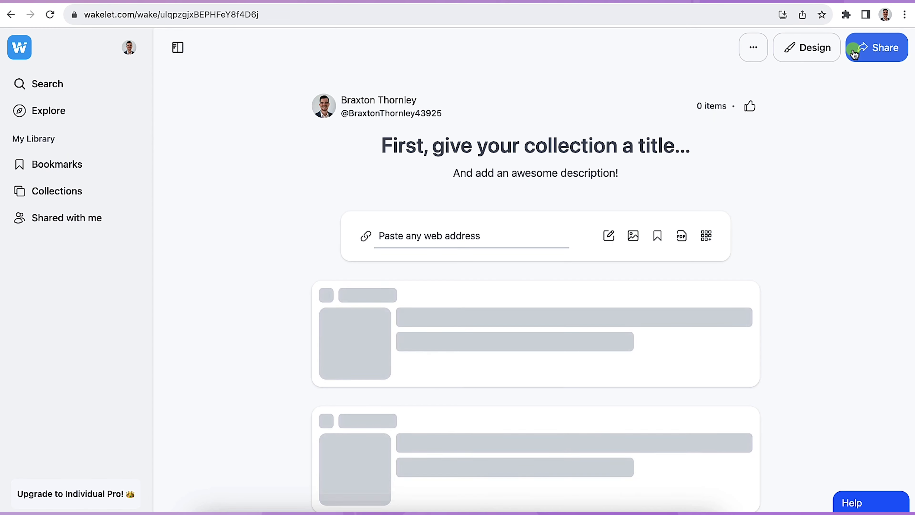
pyautogui.click(570, 149)
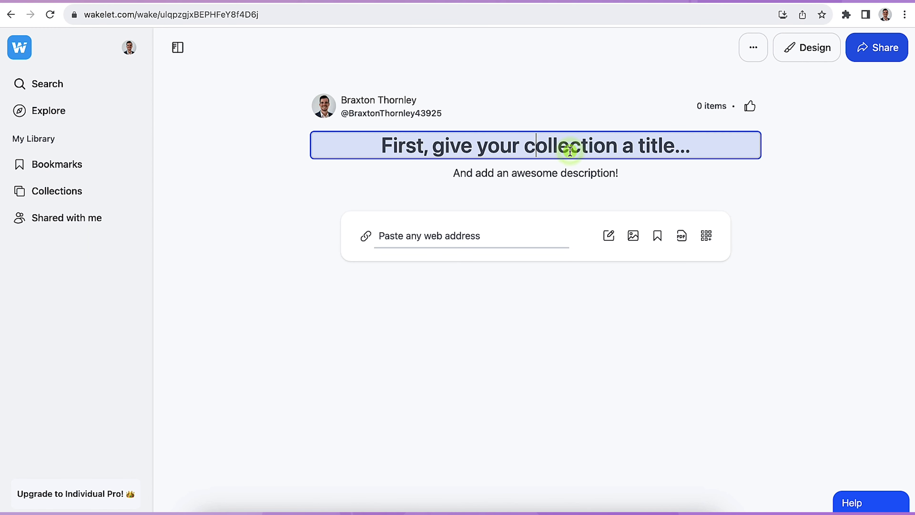
pyautogui.write('Sample')
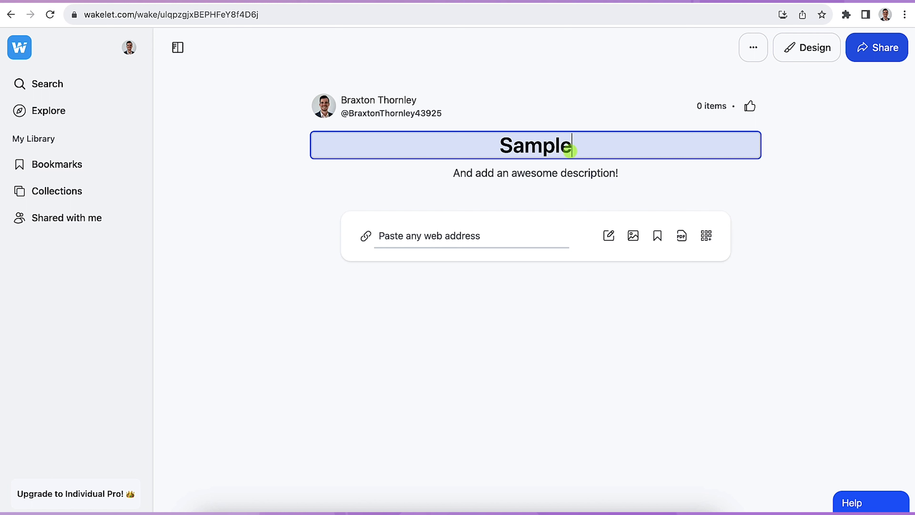
pyautogui.write(' Collection')
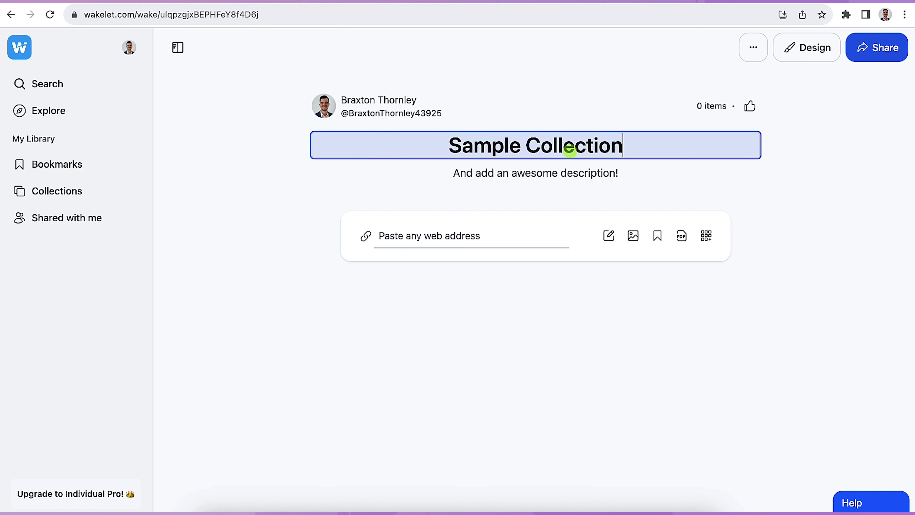
# - Enter "Instructions go here." as the collection's description
pyautogui.click(508, 174)
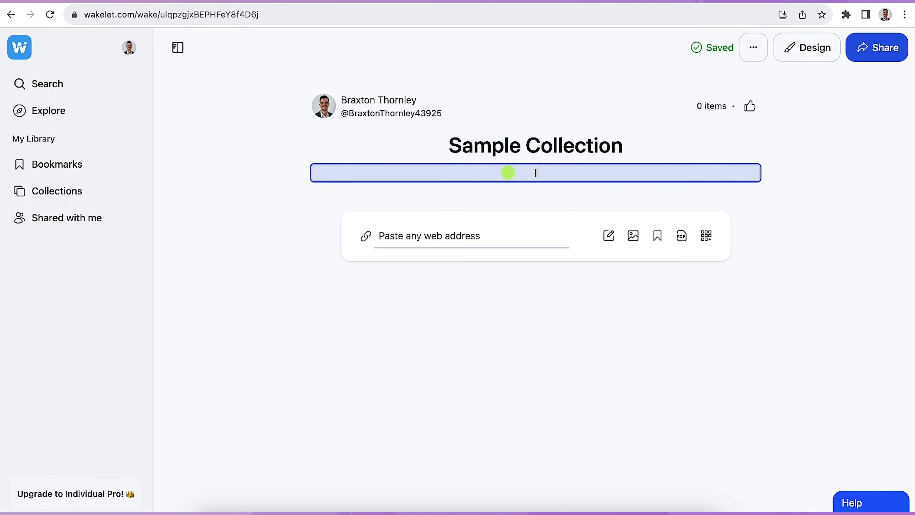
pyautogui.write('Instructions go here.')
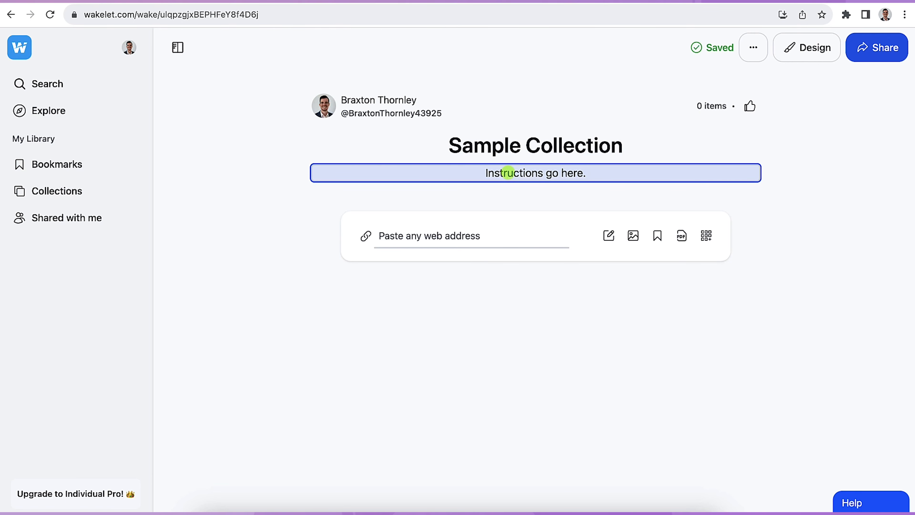
pyautogui.click(507, 271)
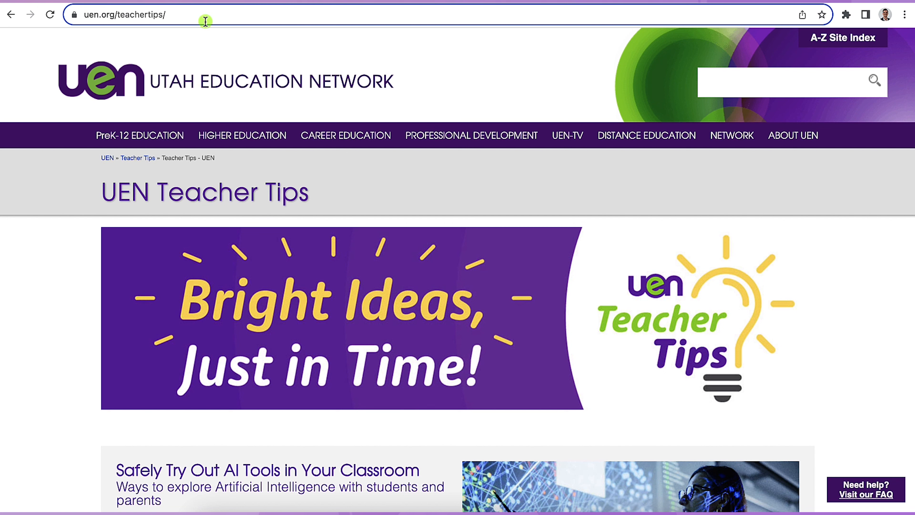
# - Copy the address of the UEN Teacher Tips page, uen.org/teachertips/, and add it to Sample Collection as a web link
pyautogui.click(205, 21)
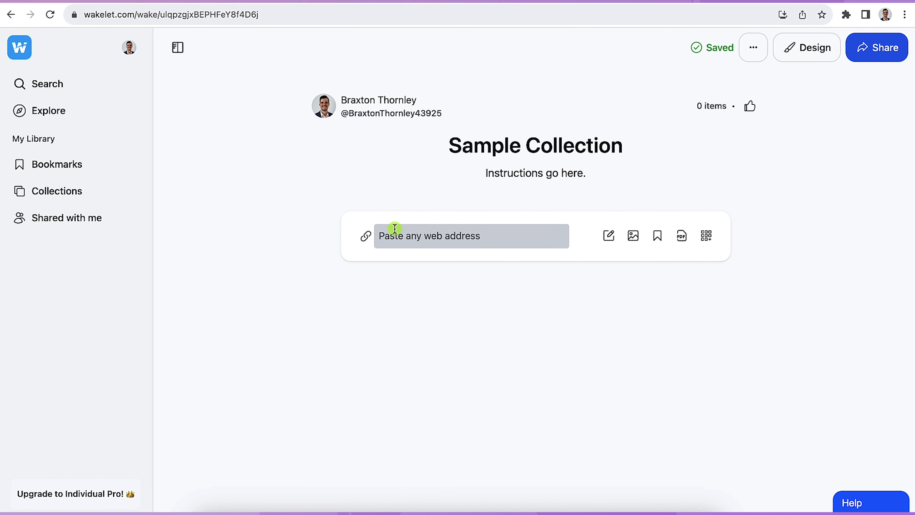
pyautogui.click(397, 236)
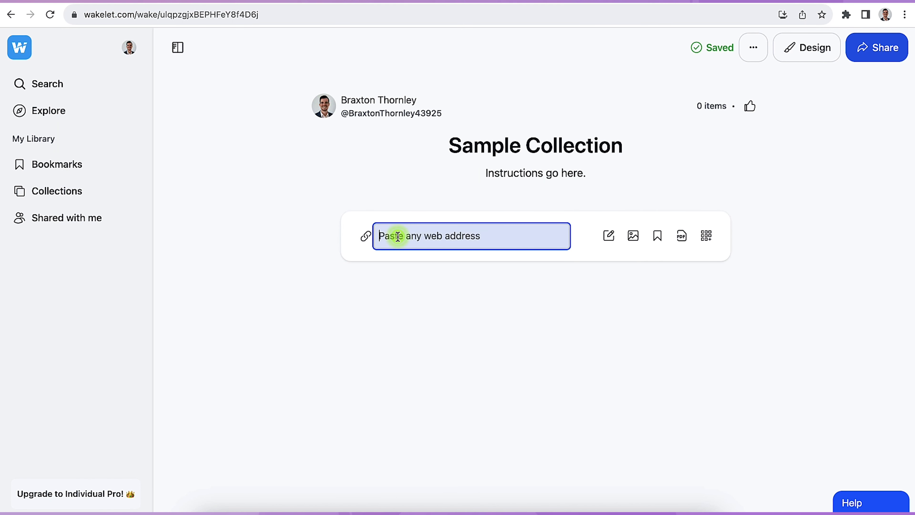
pyautogui.press('super+v')
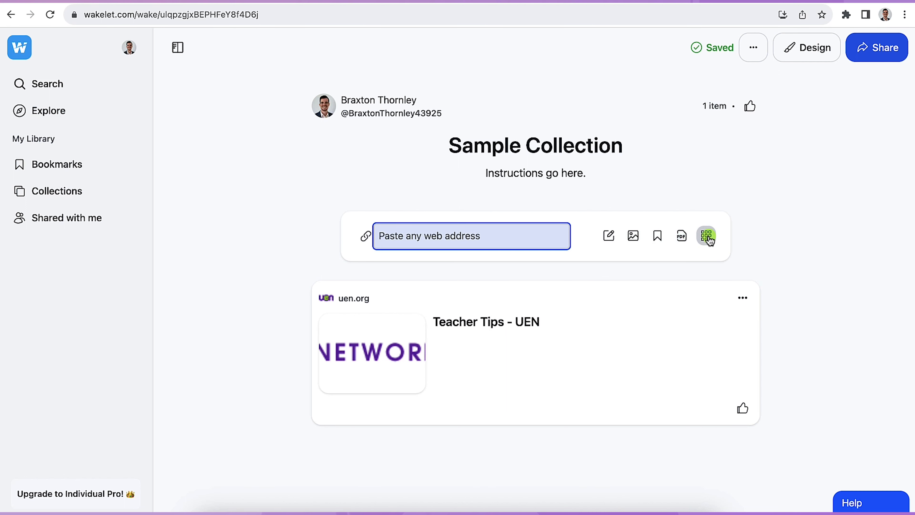
# - Add a text item reading "This is a sample." to Sample Collection
pyautogui.click(608, 237)
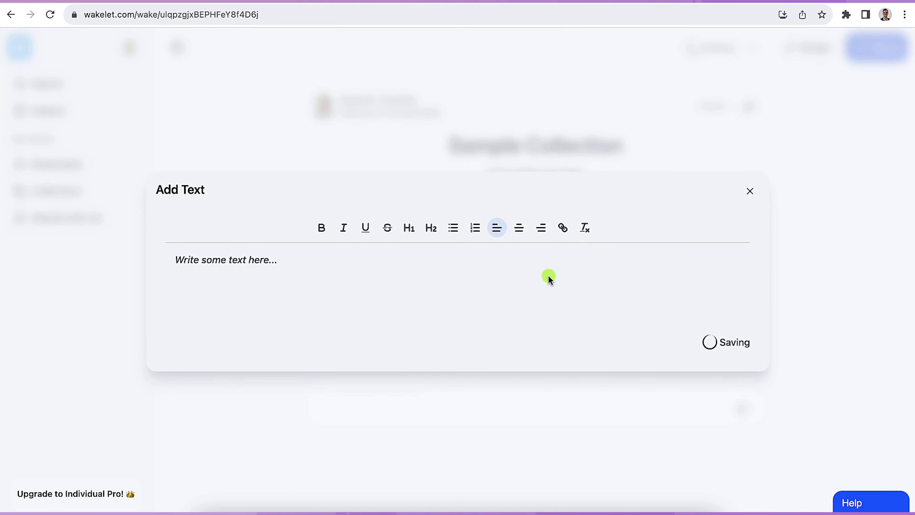
pyautogui.write('This is a sample.')
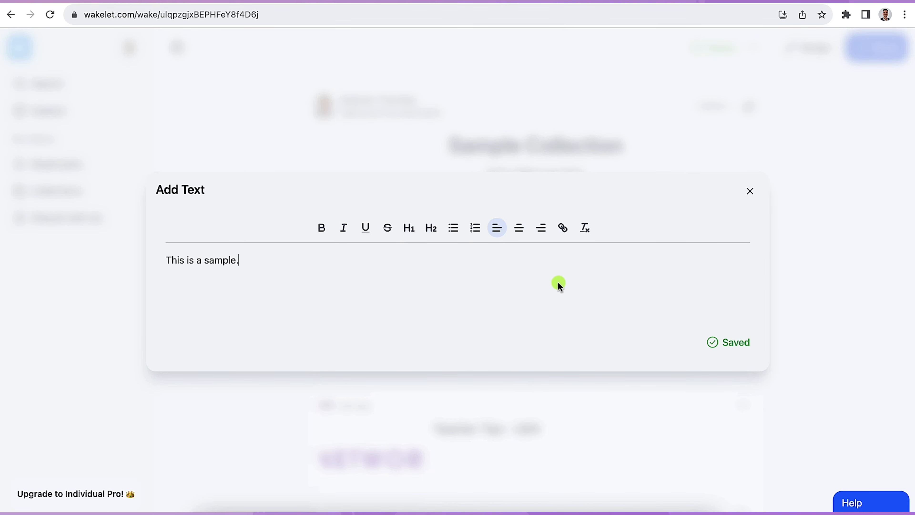
pyautogui.click(749, 191)
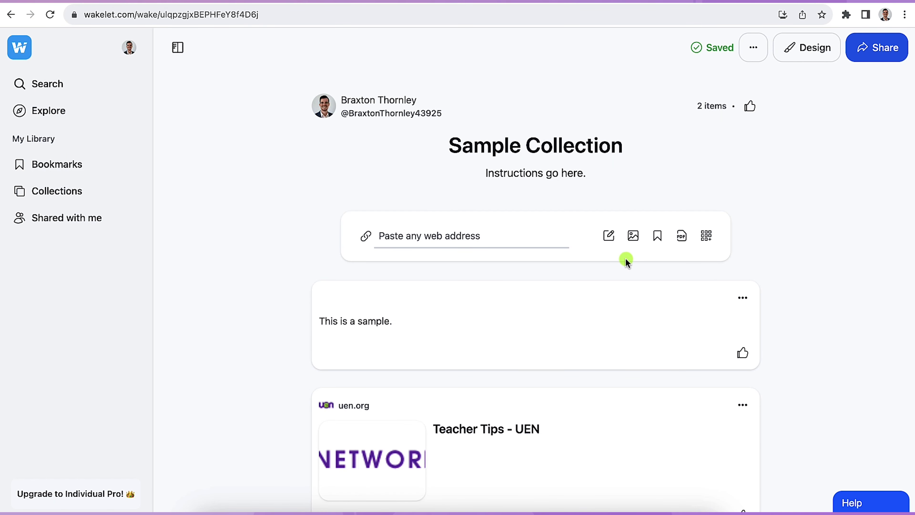
# - Add the Unsplash photo of a winding road through misty brown hills to the collection
pyautogui.click(634, 236)
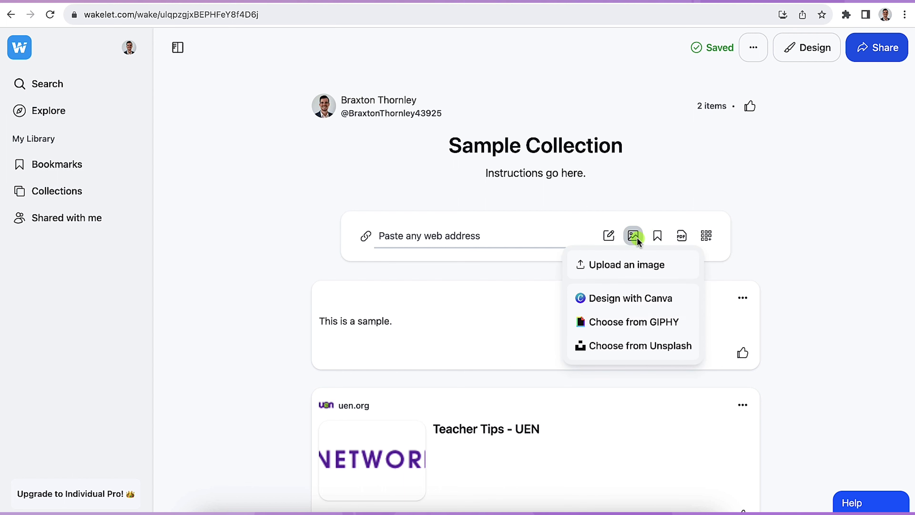
pyautogui.click(634, 343)
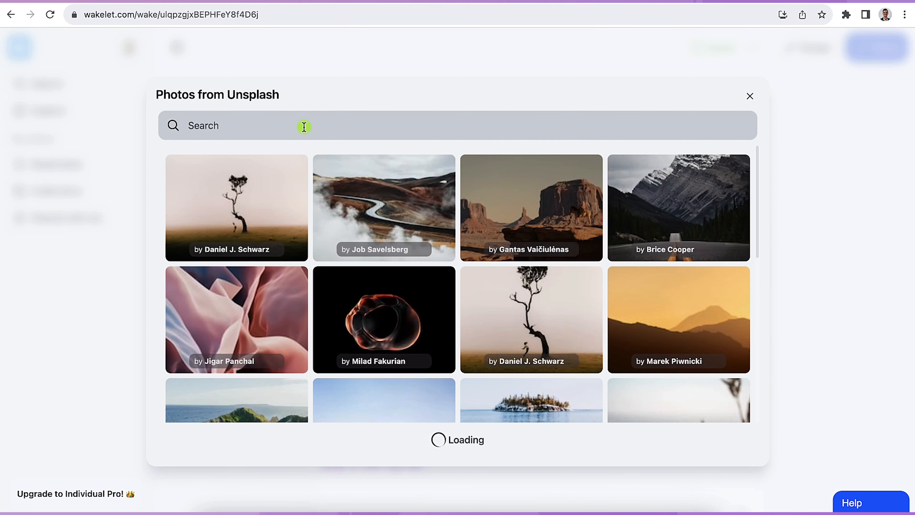
pyautogui.click(383, 199)
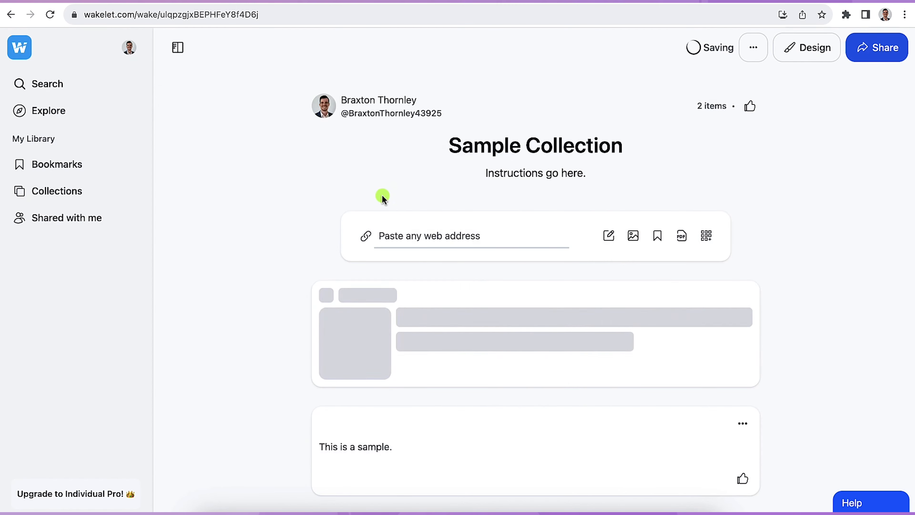
pyautogui.scroll(-5, 782, 241)
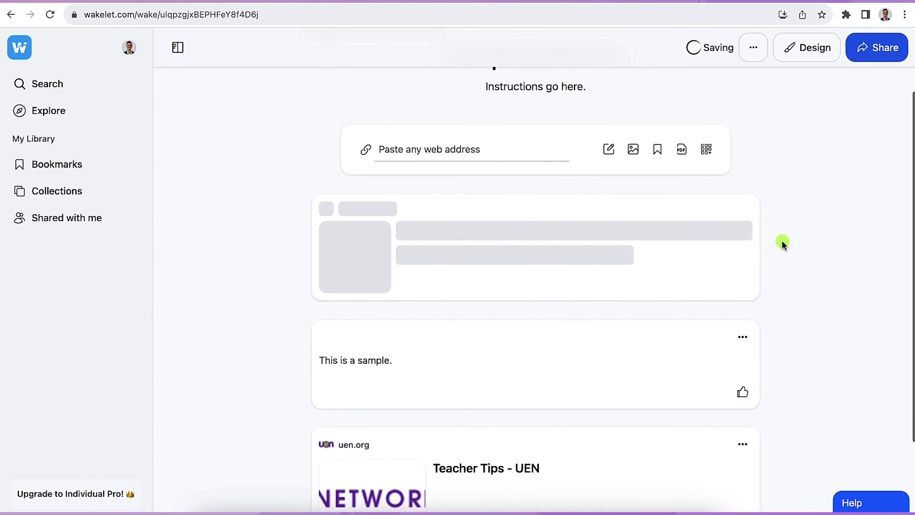
pyautogui.scroll(1, 782, 243)
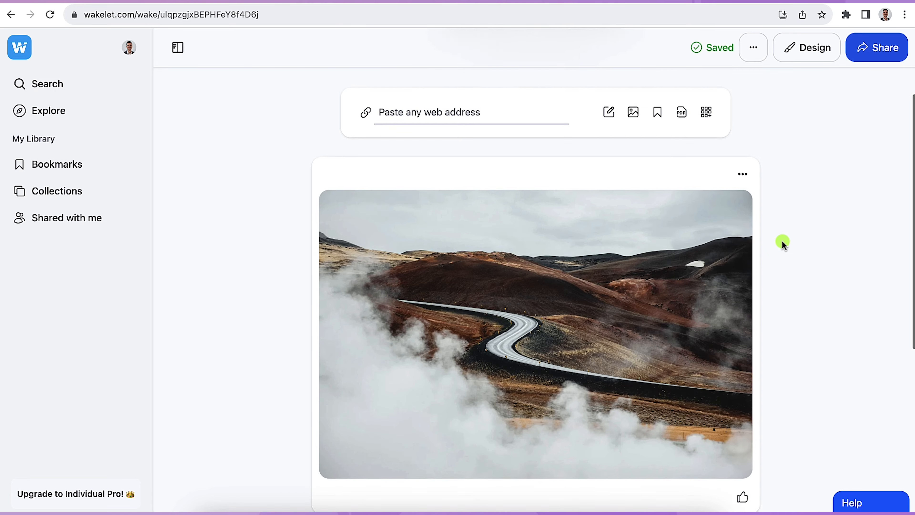
pyautogui.scroll(3, 779, 274)
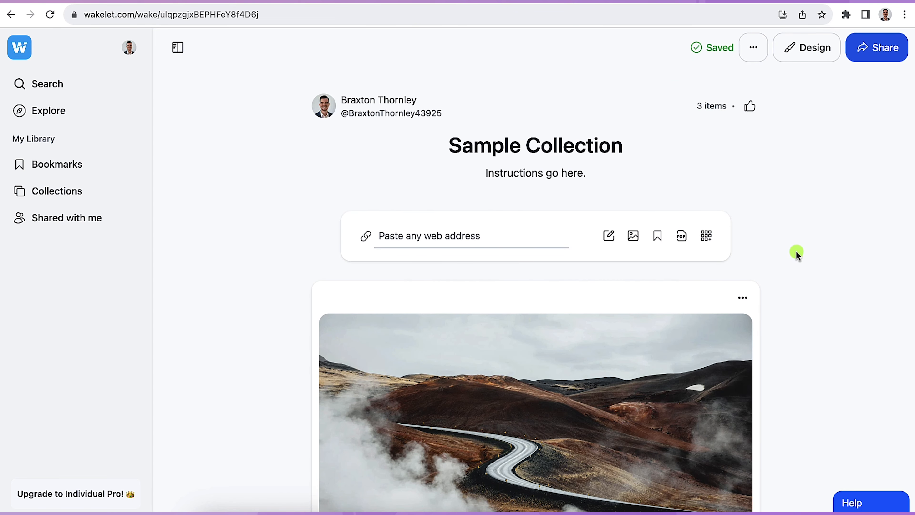
# - Try the Compact, Grid View and Mood Board layouts on the collection, and apply the Columns layout
pyautogui.click(808, 50)
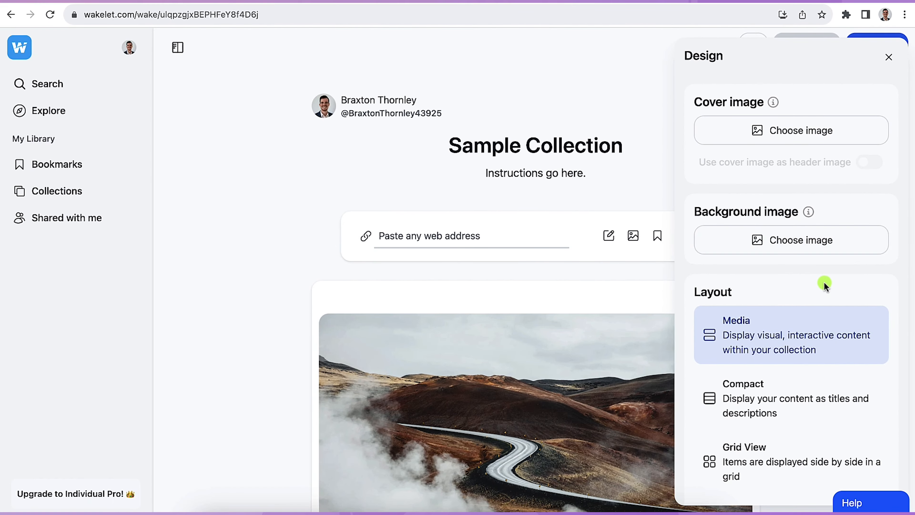
pyautogui.scroll(-2, 825, 285)
pyautogui.click(768, 322)
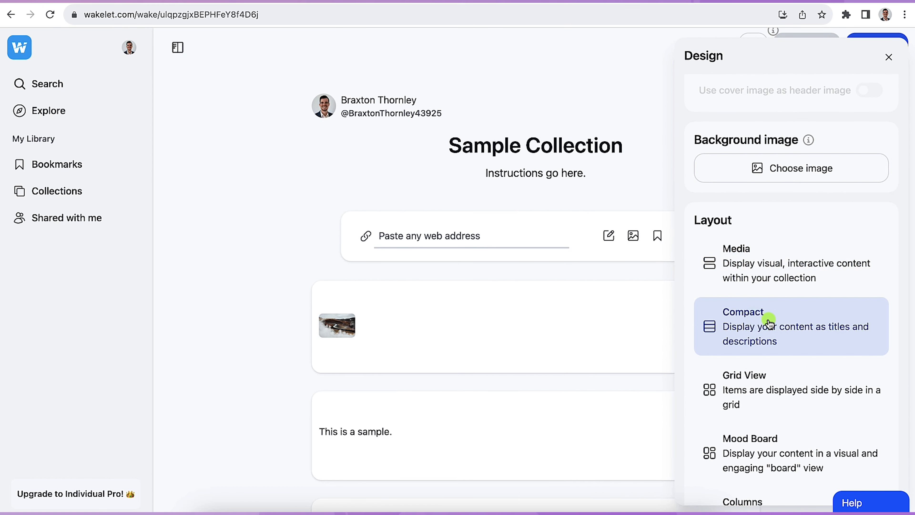
pyautogui.click(768, 398)
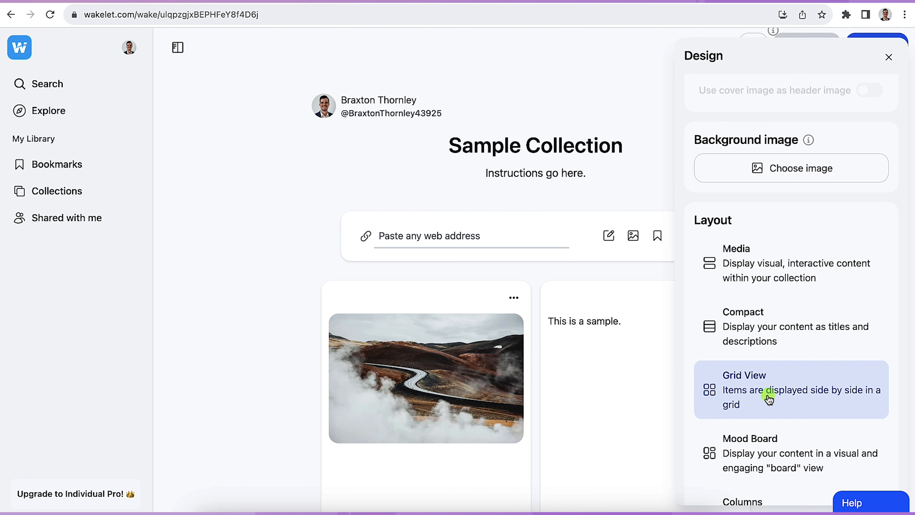
pyautogui.scroll(-2, 788, 433)
pyautogui.click(779, 402)
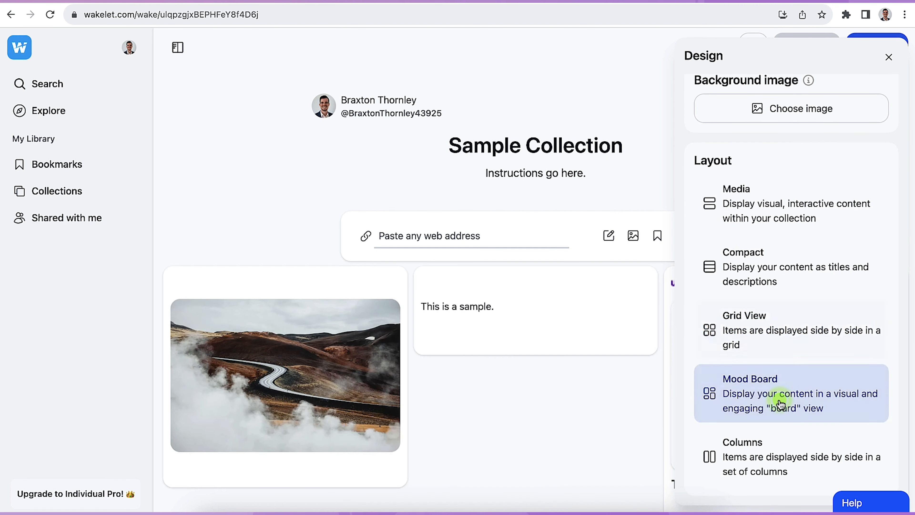
pyautogui.click(763, 457)
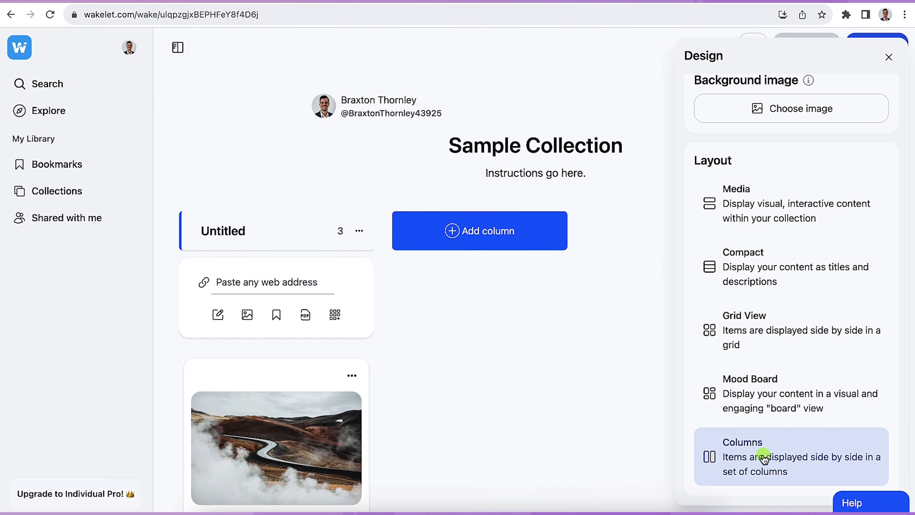
# - Rename the collection's untitled column to "Text"
pyautogui.click(226, 230)
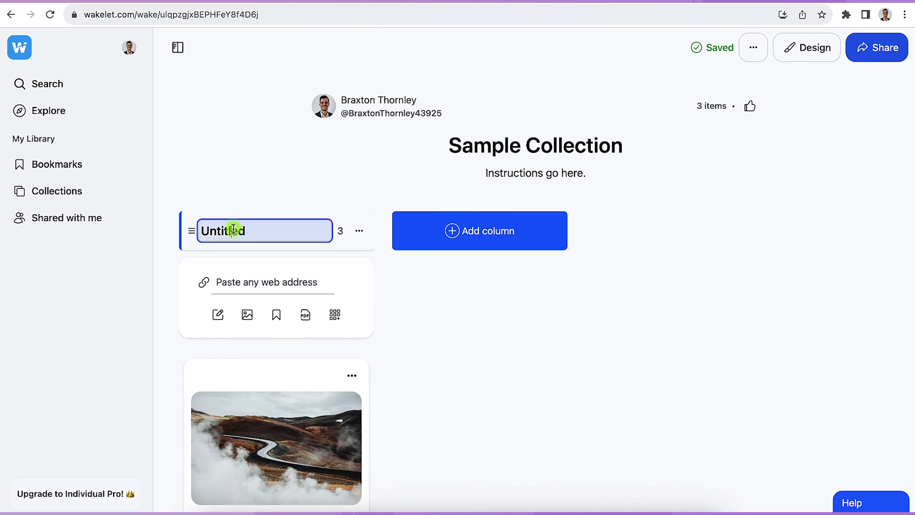
pyautogui.doubleClick(234, 229)
pyautogui.write('Text')
# - Add two more columns to the collection, titled "Websites" and "Photos"
pyautogui.click(436, 226)
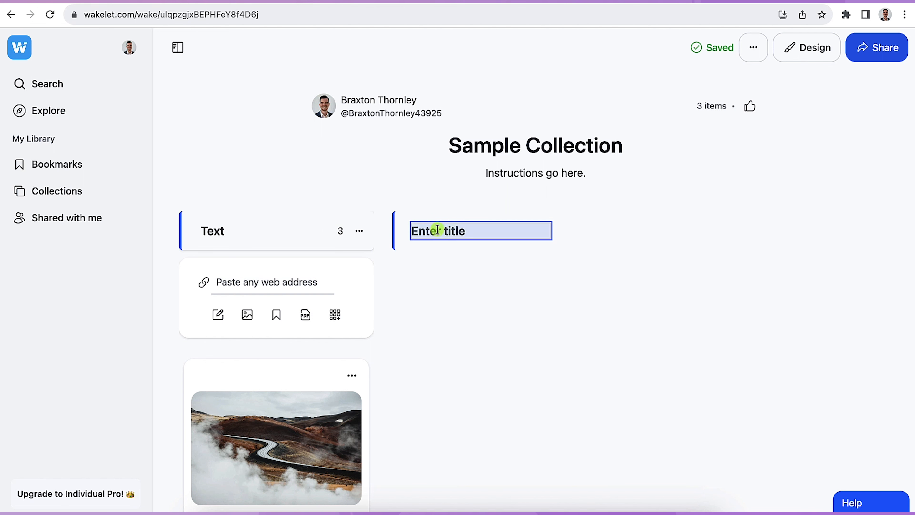
pyautogui.write('Websites')
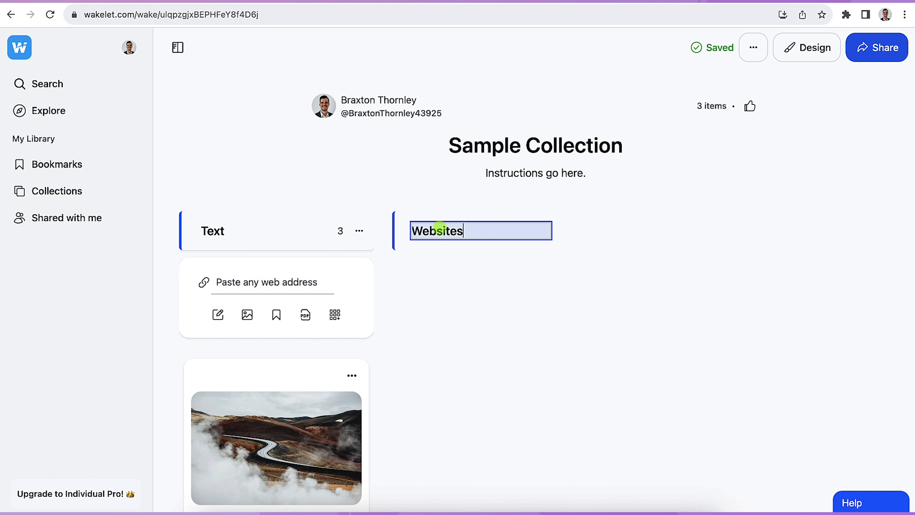
pyautogui.press('Return')
pyautogui.click(666, 231)
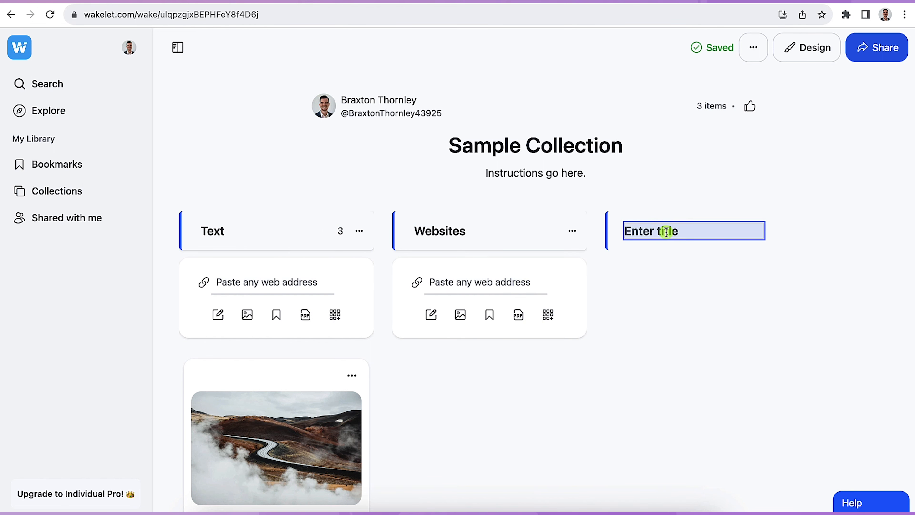
pyautogui.write('Ph')
pyautogui.press('Return')
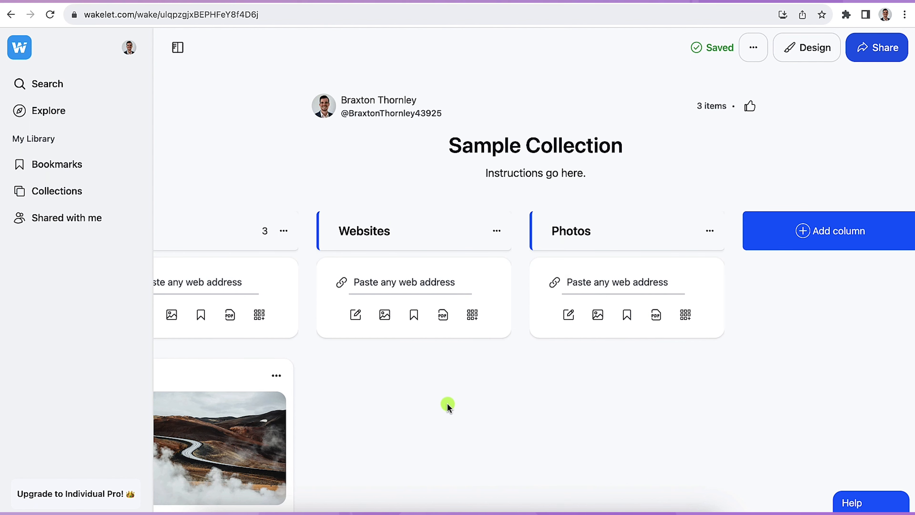
# - Move the road photo into the Photos column and the Teacher Tips - UEN link into the Websites column
pyautogui.hscroll(-3, 485, 398)
pyautogui.scroll(-2, 440, 433)
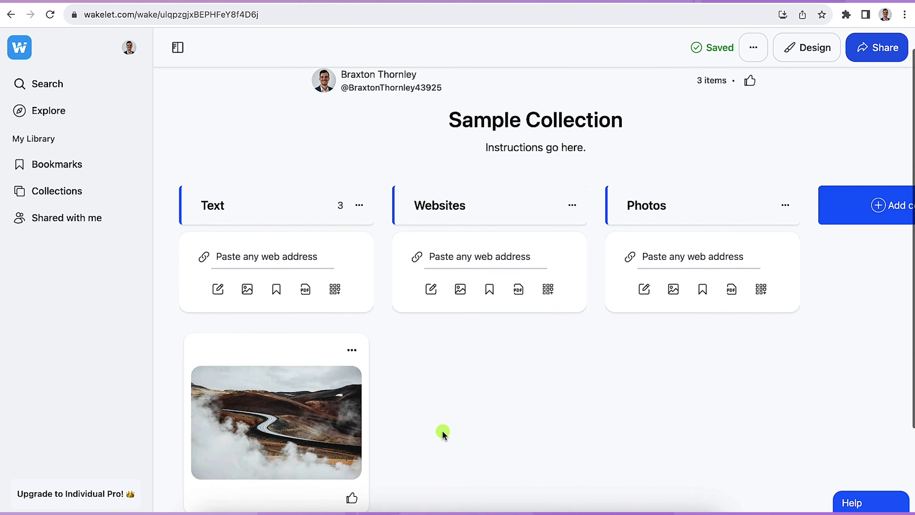
pyautogui.moveTo(278, 323); pyautogui.dragTo(613, 314)
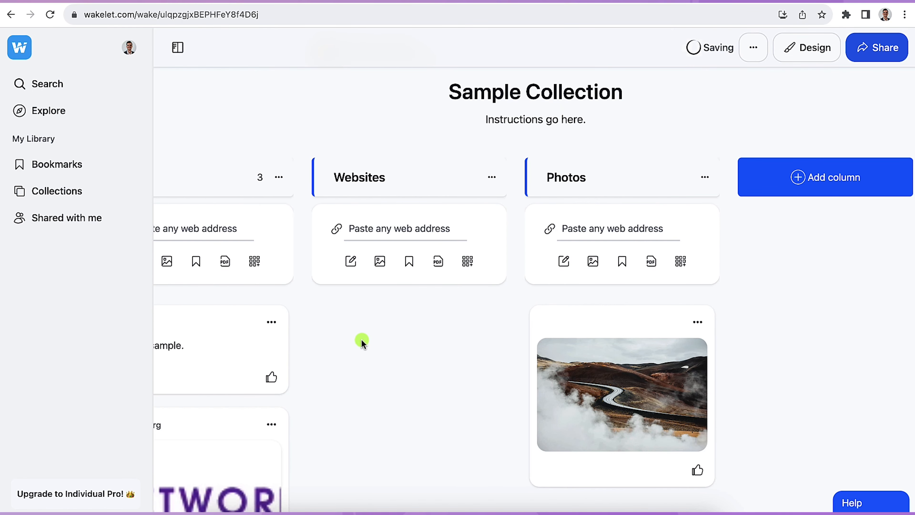
pyautogui.hscroll(-3, 362, 349)
pyautogui.moveTo(280, 424); pyautogui.dragTo(414, 323)
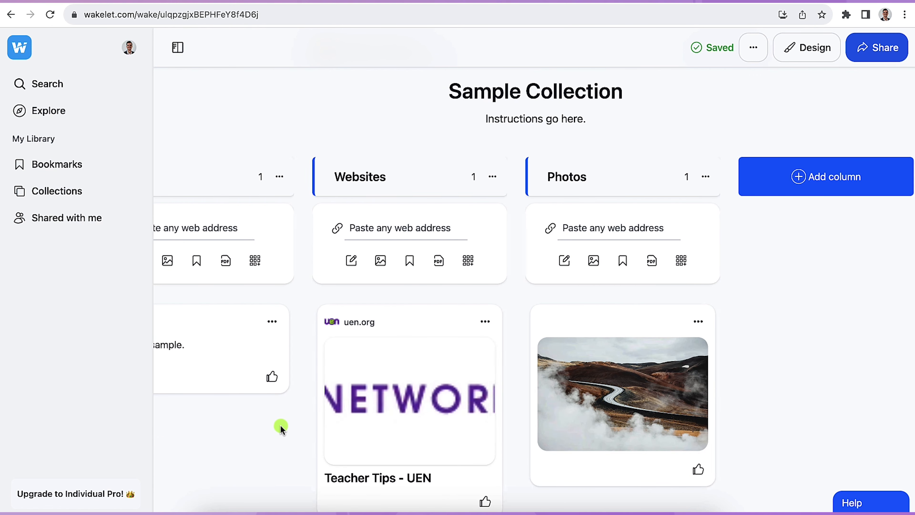
pyautogui.hscroll(-3, 280, 424)
pyautogui.scroll(-1, 819, 319)
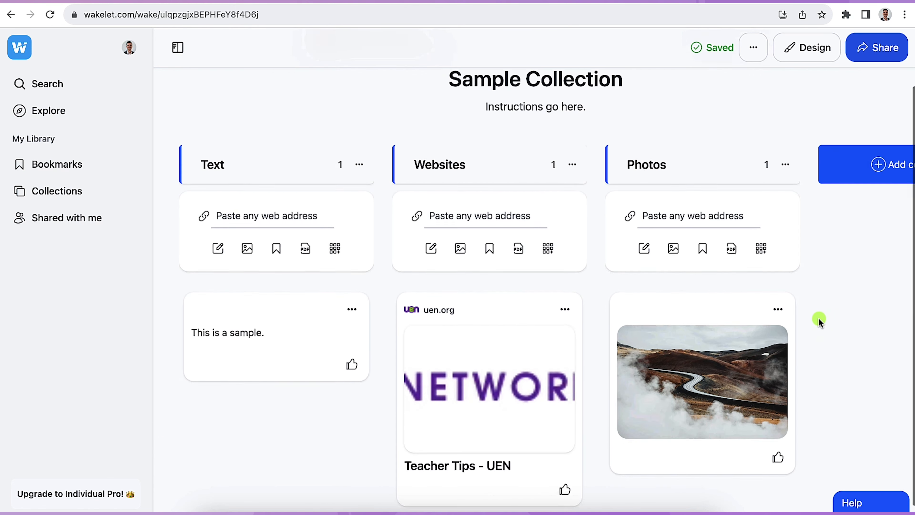
pyautogui.scroll(3, 818, 320)
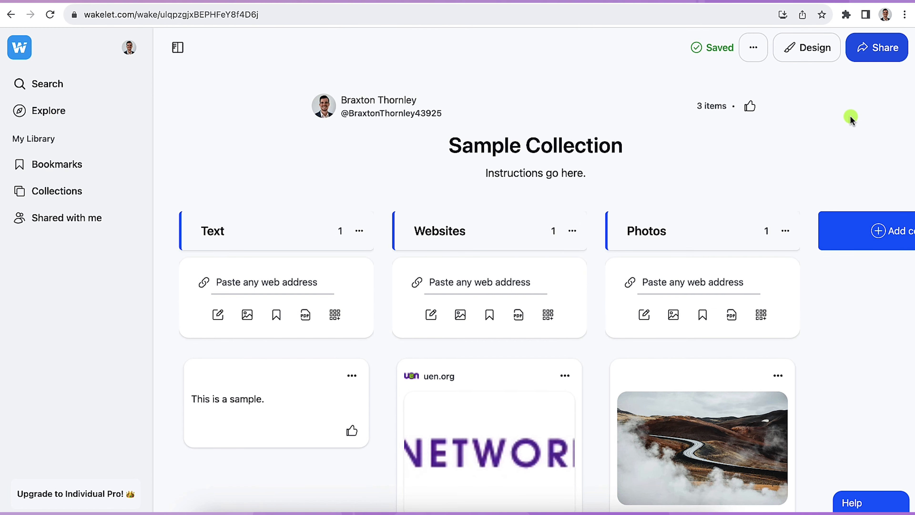
# - Change the collection's layout to Mood Board and close the design settings
pyautogui.click(817, 51)
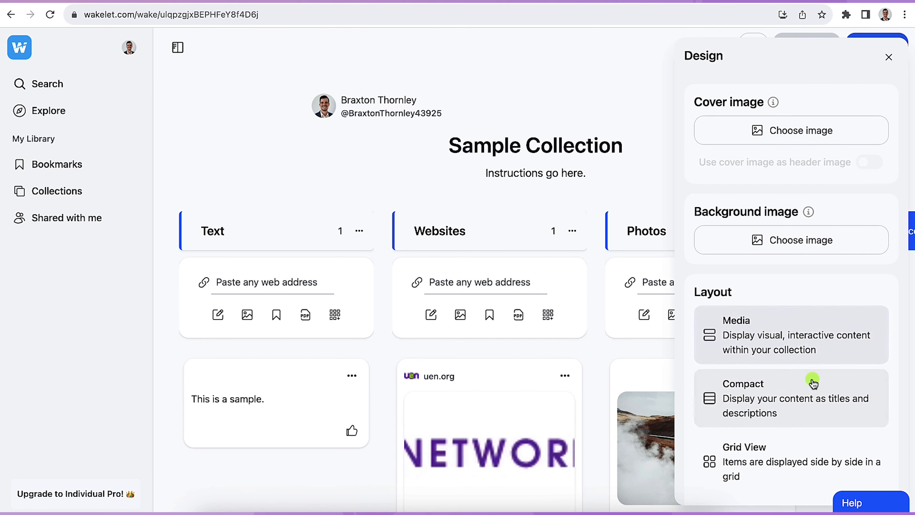
pyautogui.scroll(-4, 814, 383)
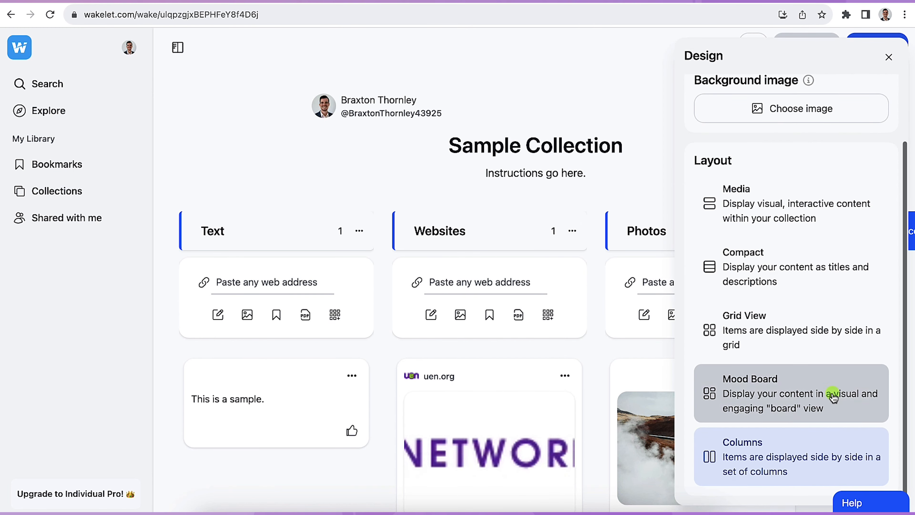
pyautogui.click(815, 402)
pyautogui.click(577, 415)
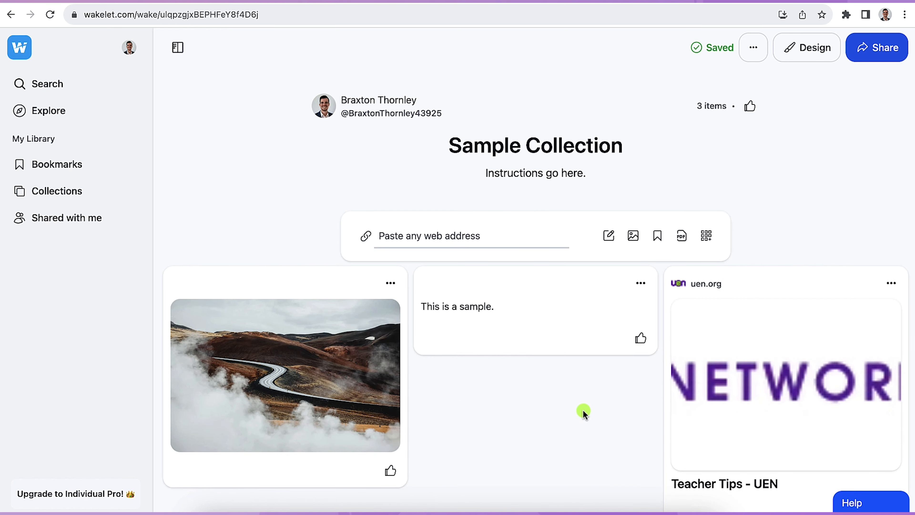
# - Set access for anyone with the link or code to Can View and copy the collection's share link
pyautogui.click(879, 47)
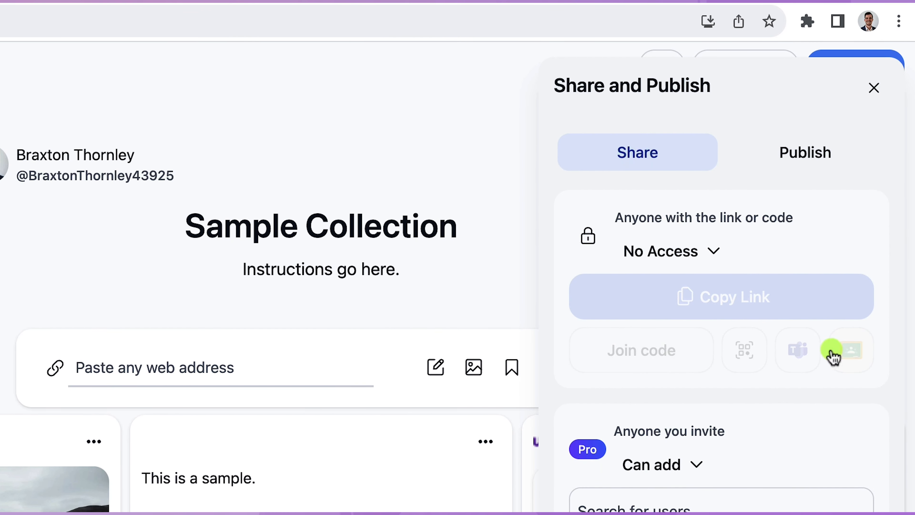
pyautogui.click(685, 252)
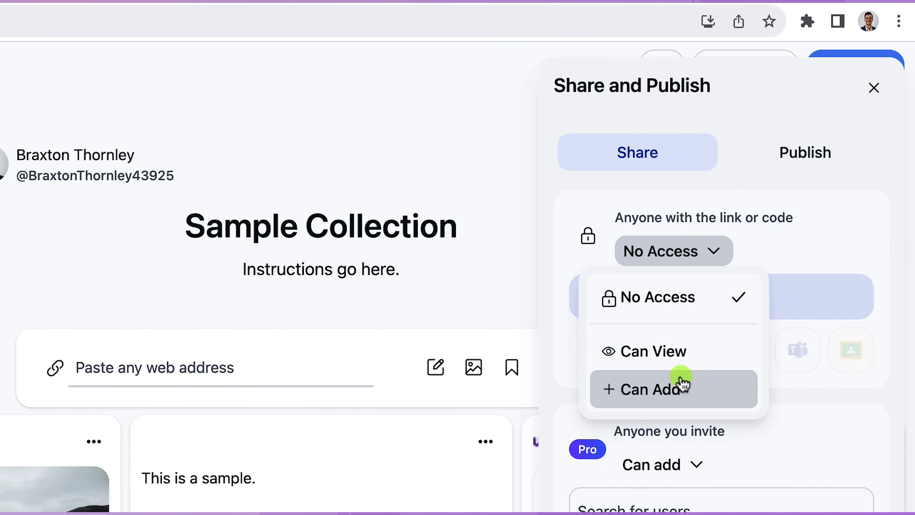
pyautogui.click(673, 365)
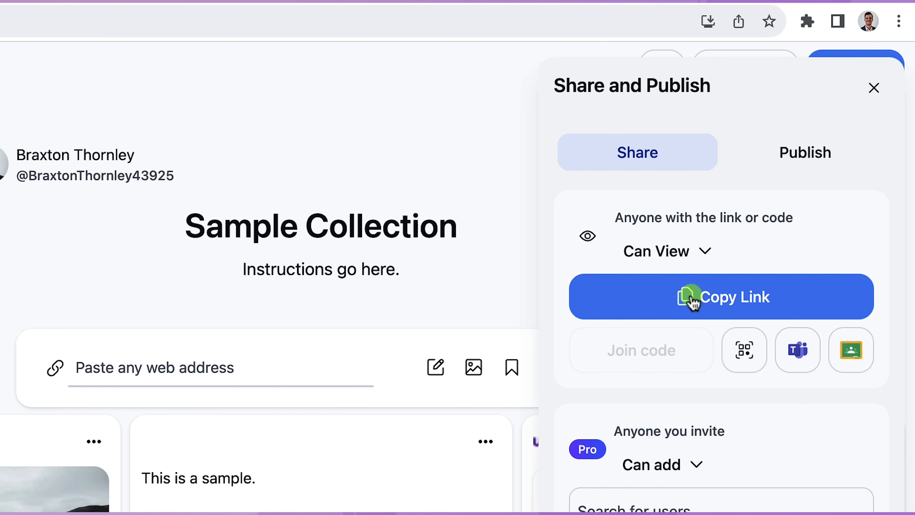
pyautogui.click(693, 299)
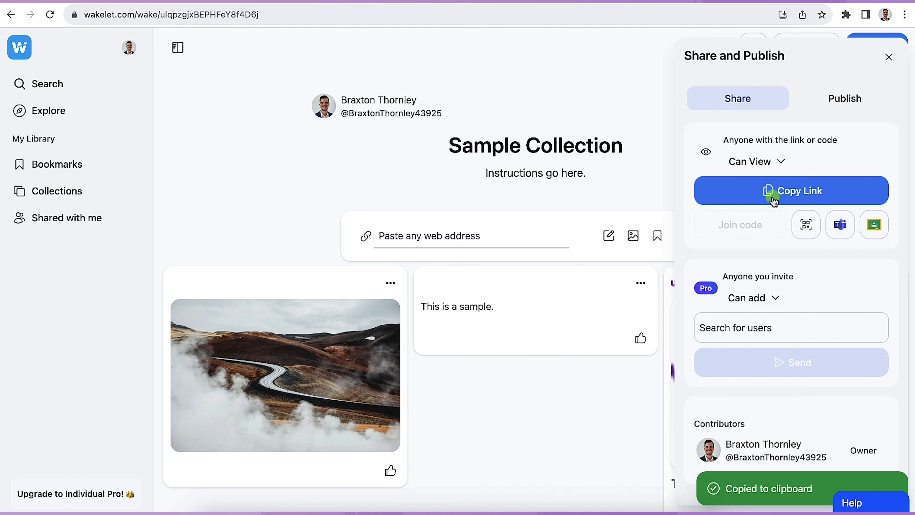